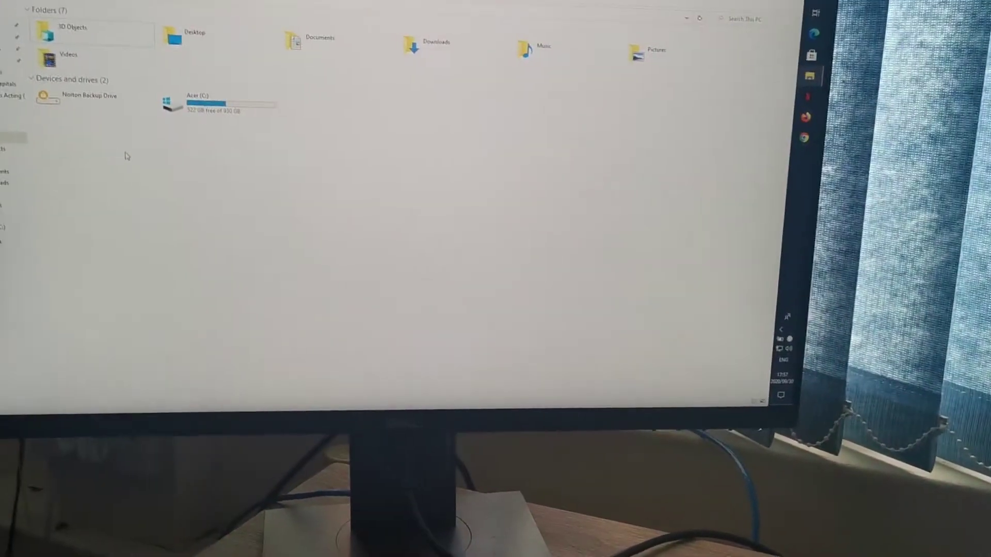
Step: Open This PC's Properties to view basic system information, then show the desktop
right_click(123, 61)
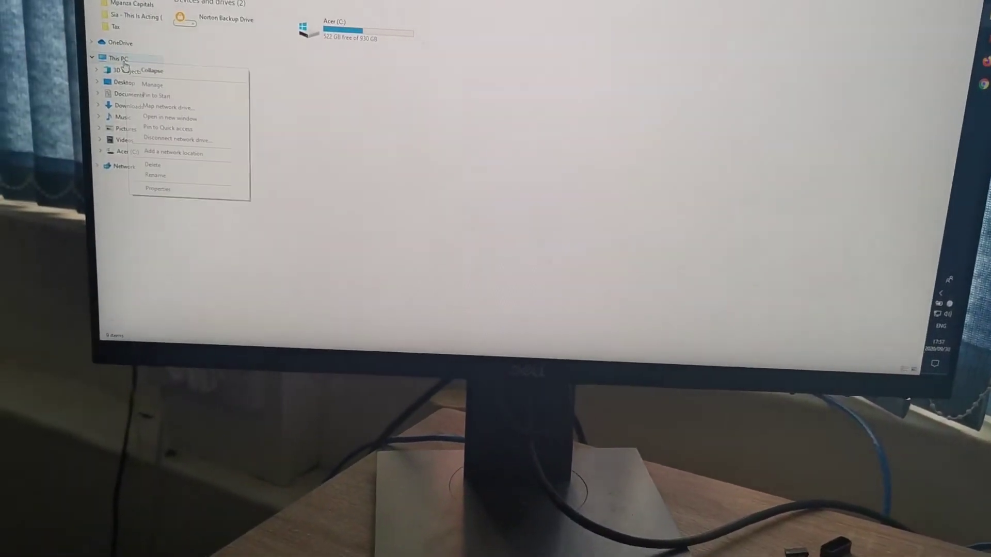
left_click(160, 183)
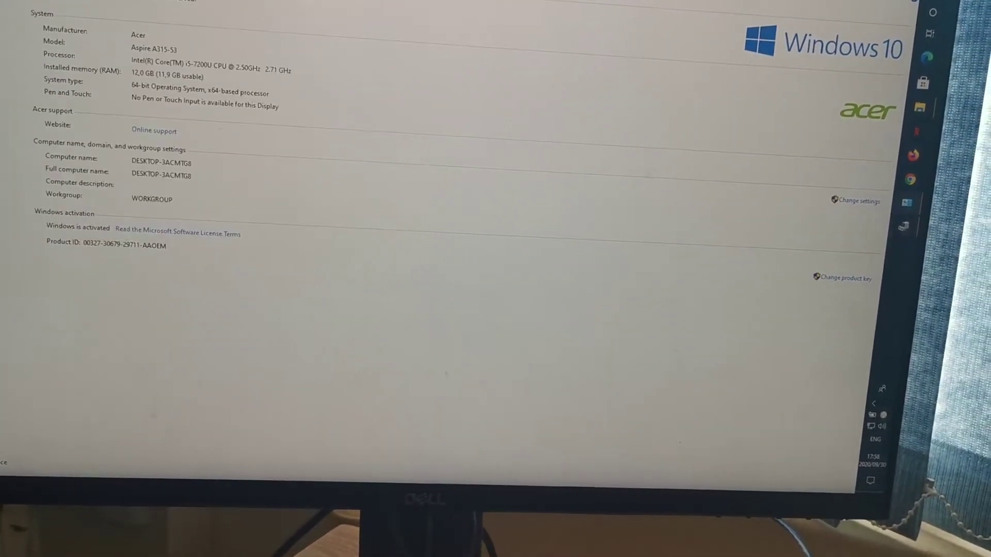
key("super+d")
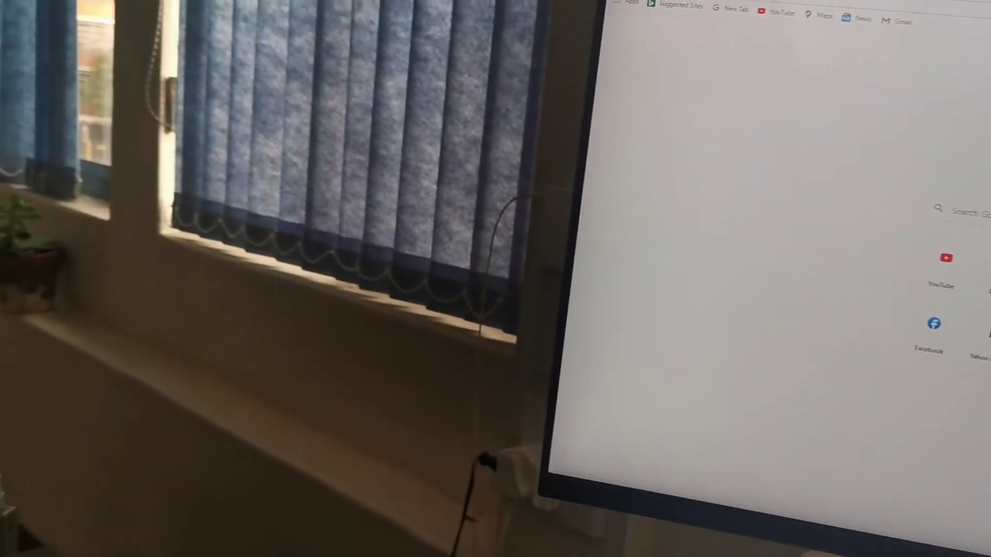
type("d")
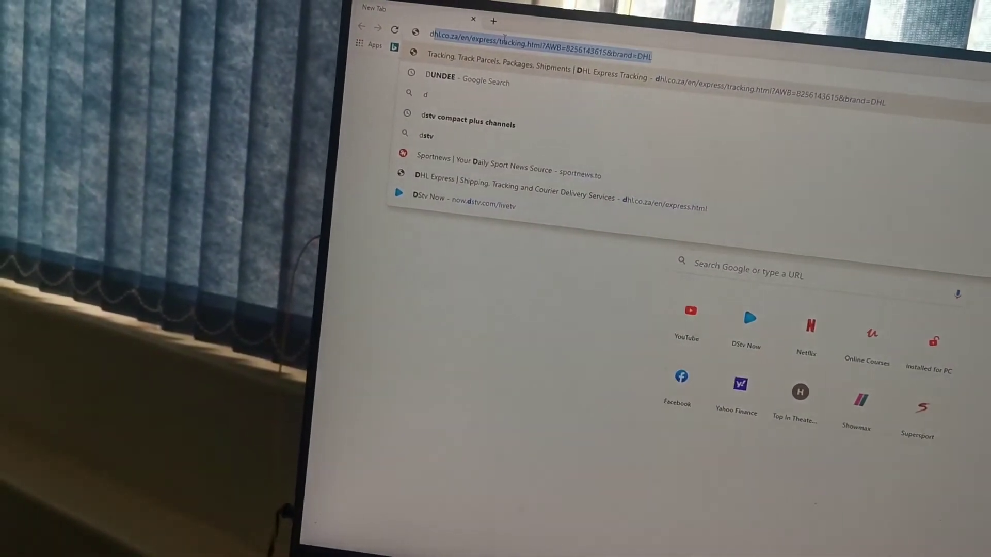
type("d r")
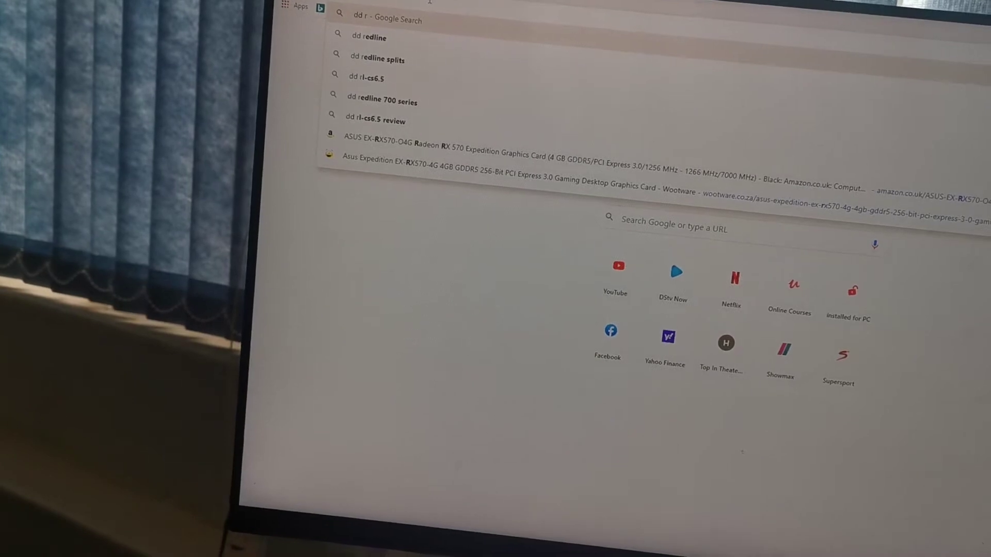
Step: Clear the partial search in Chrome and close the browser
key("BackSpace")
key("BackSpace")
key("BackSpace")
key("BackSpace")
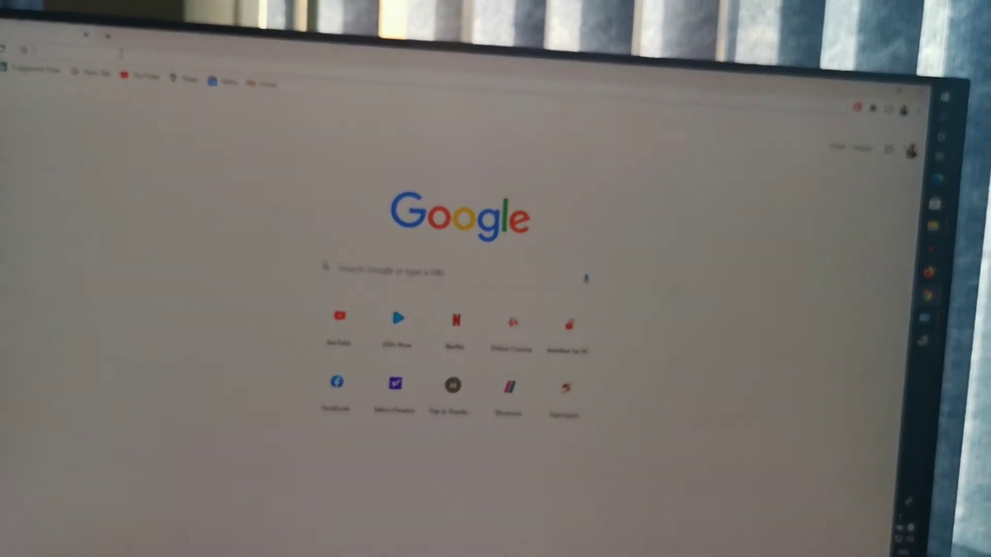
key("alt+F4")
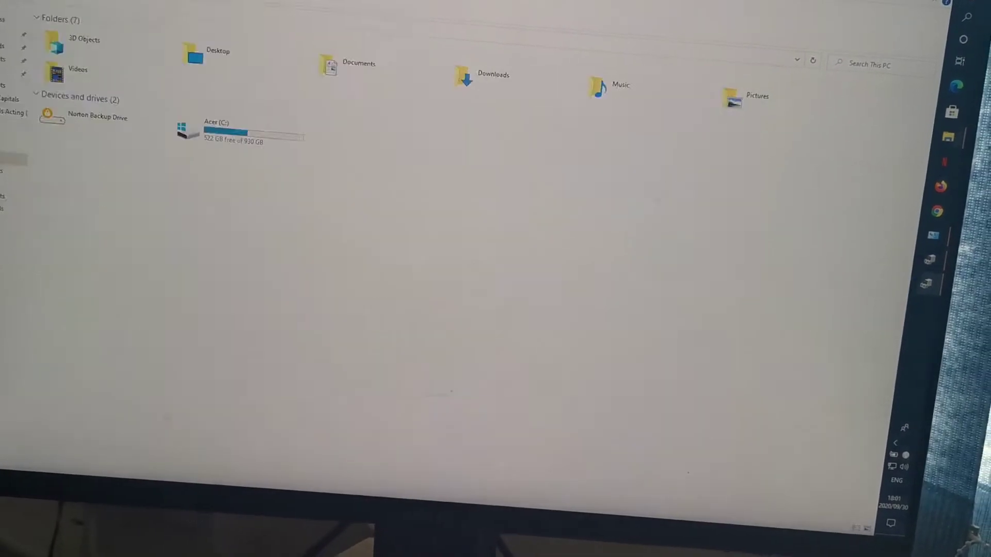
Step: Close Device Manager and minimize the System information window
key("alt+F4")
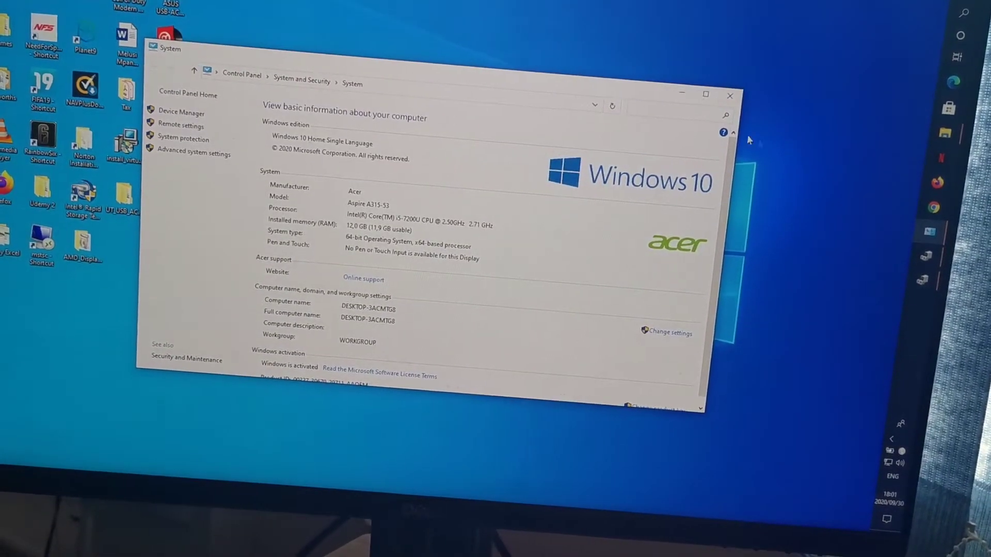
left_click(685, 92)
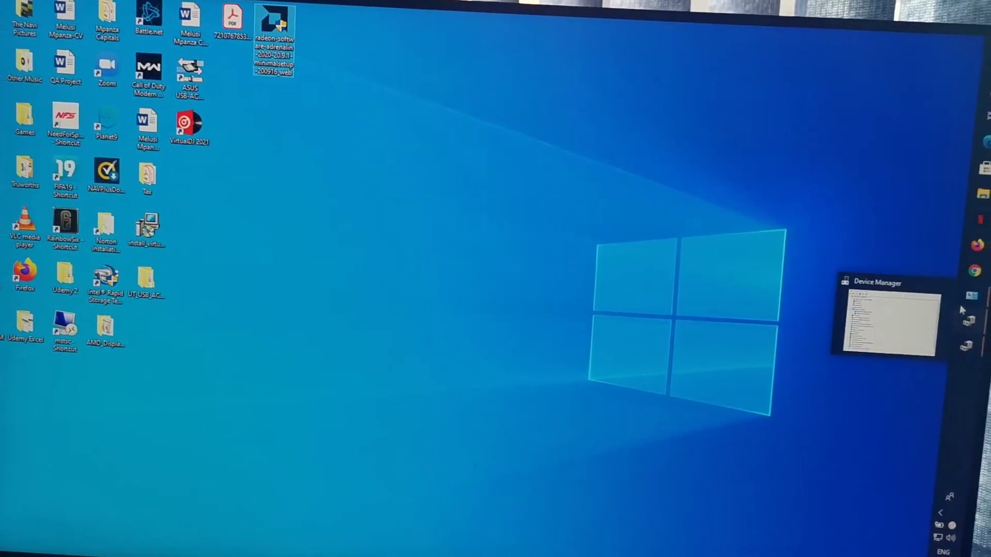
mouse_move(930, 232)
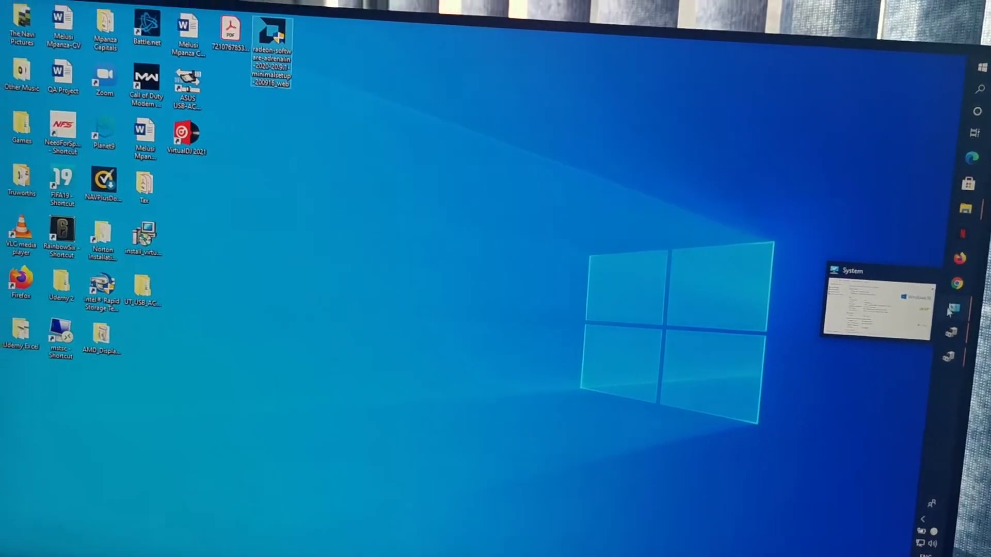
left_click(951, 200)
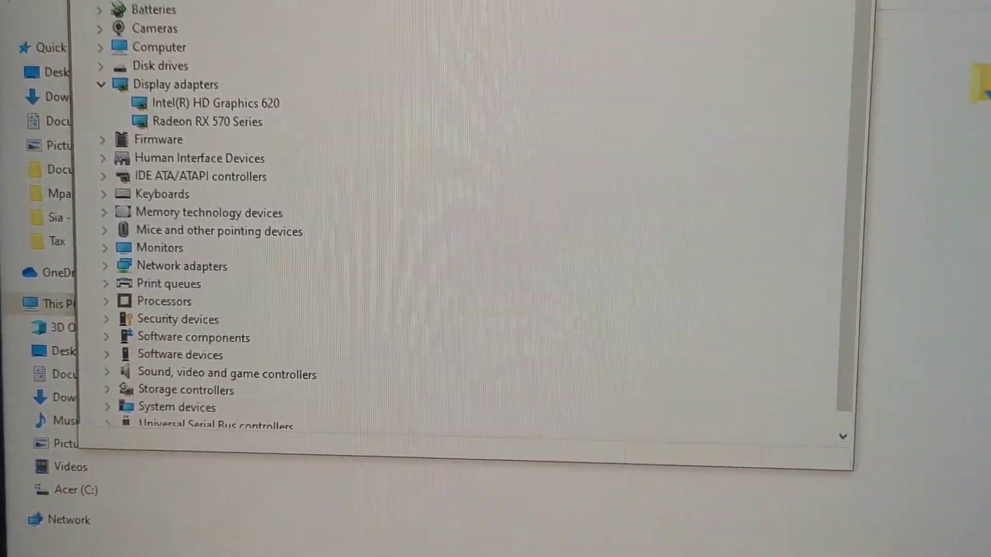
key("super+d")
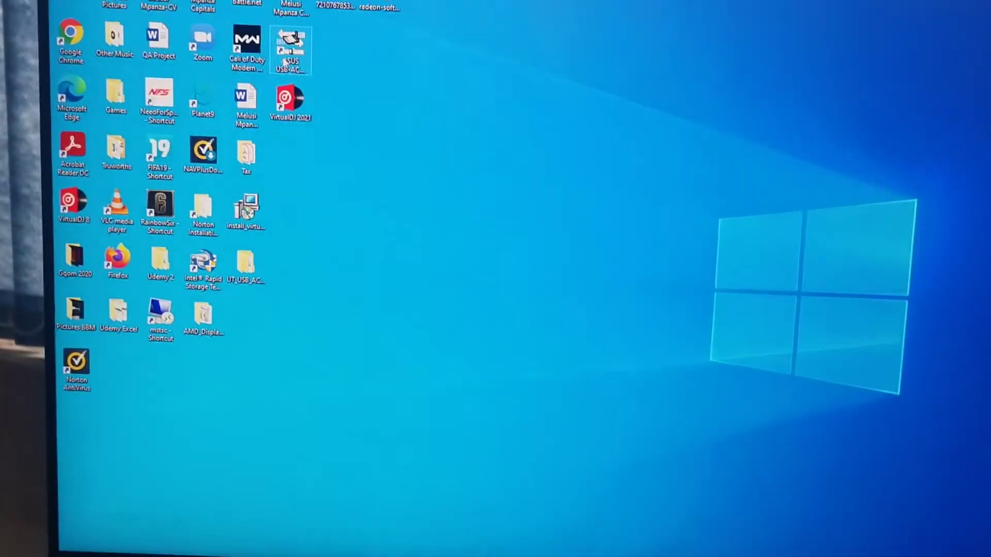